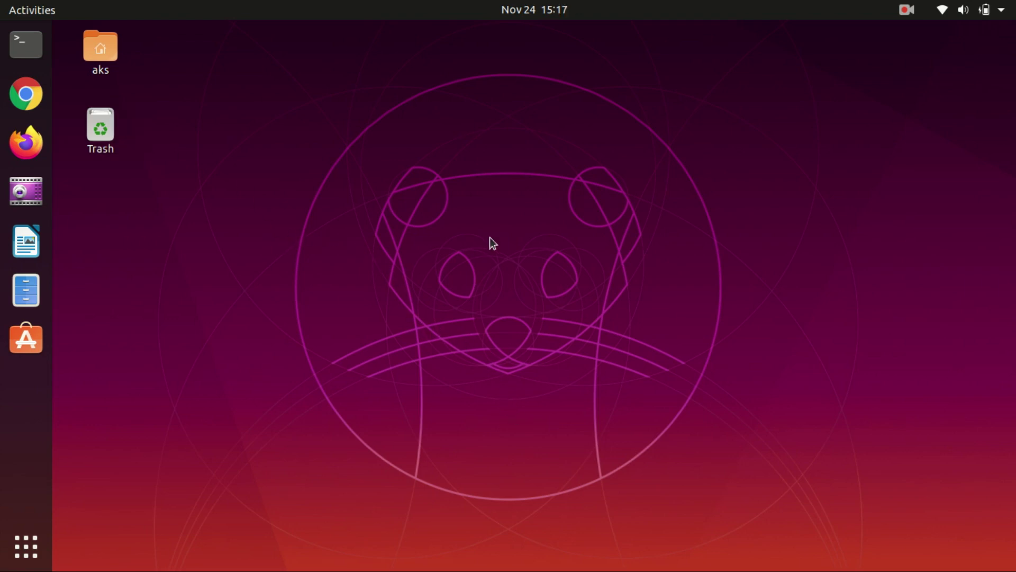
- Launch Firefox and show the recently bookmarked pages from the Library menu
click(33, 143)
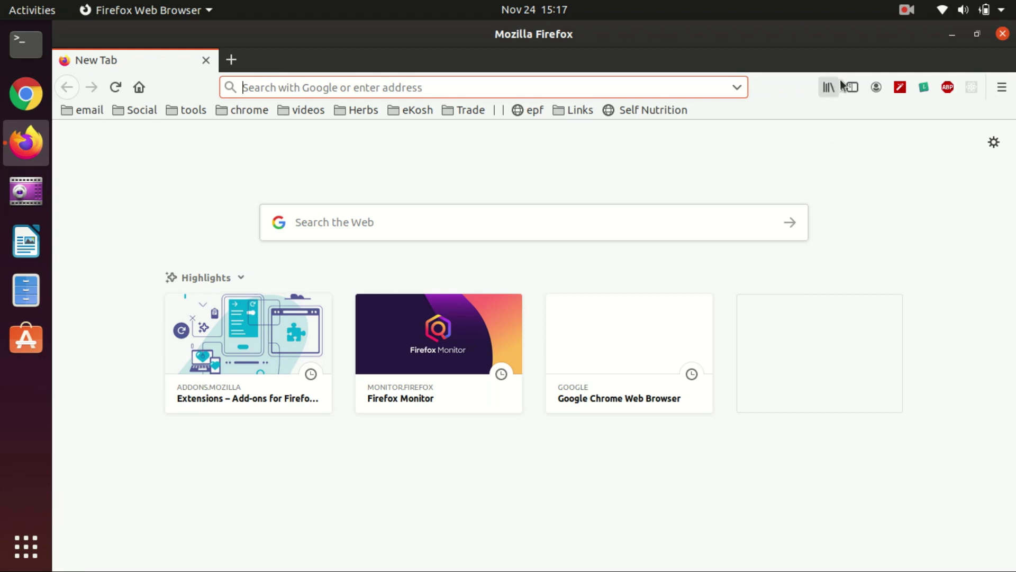
click(831, 91)
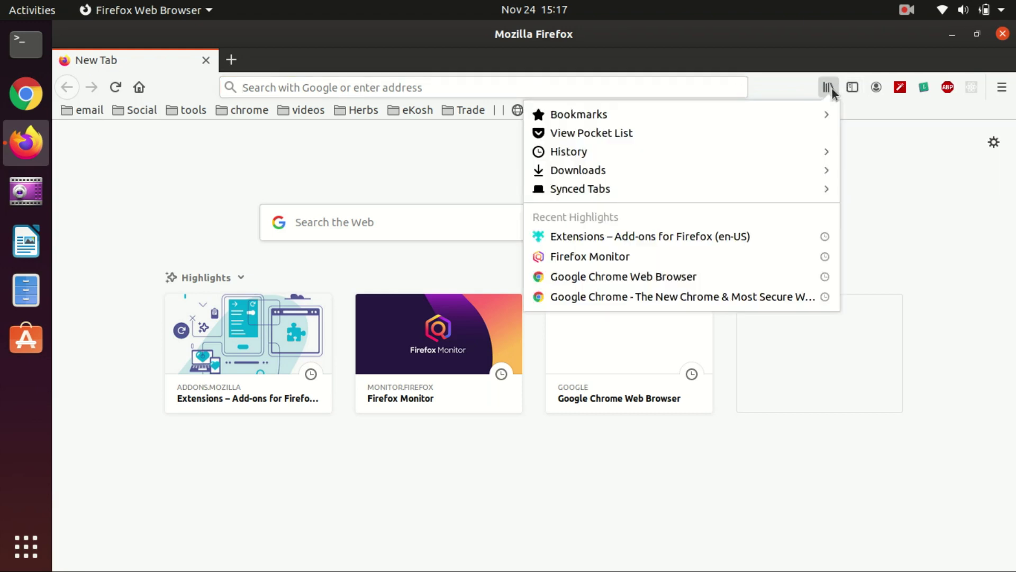
click(799, 116)
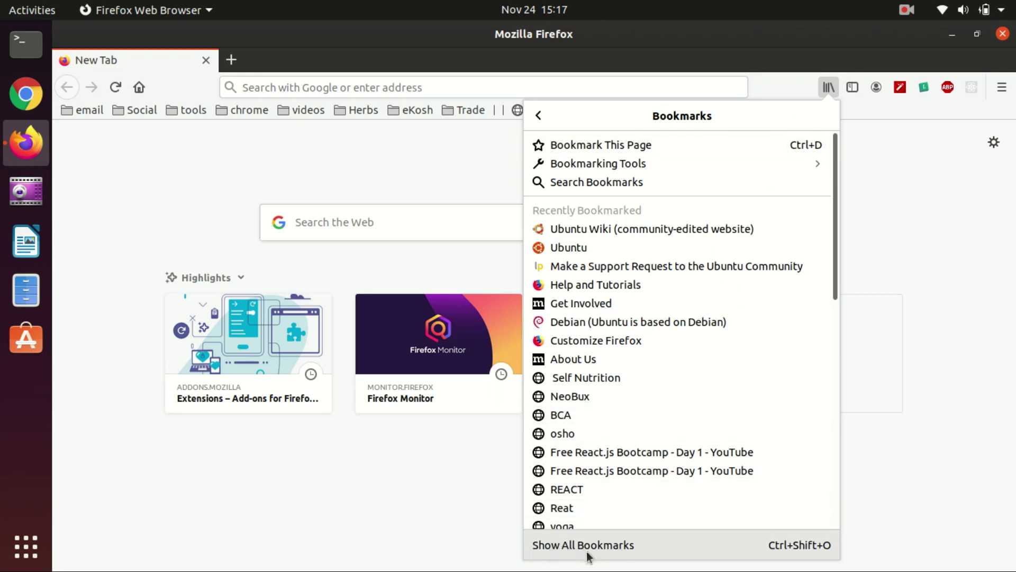
- Look at the full bookmark Library's Import and Backup options, then close the Library window
click(632, 551)
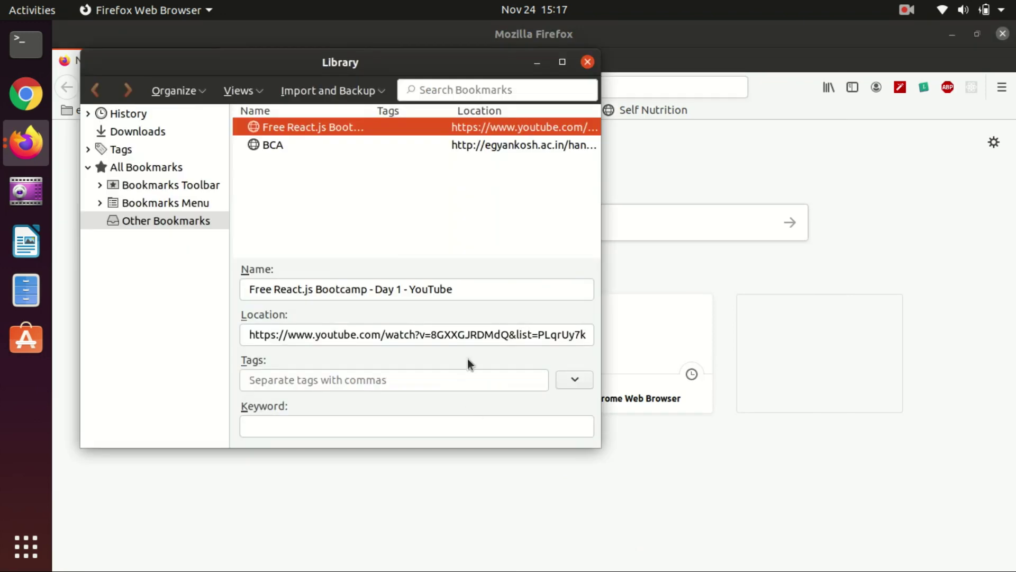
click(332, 91)
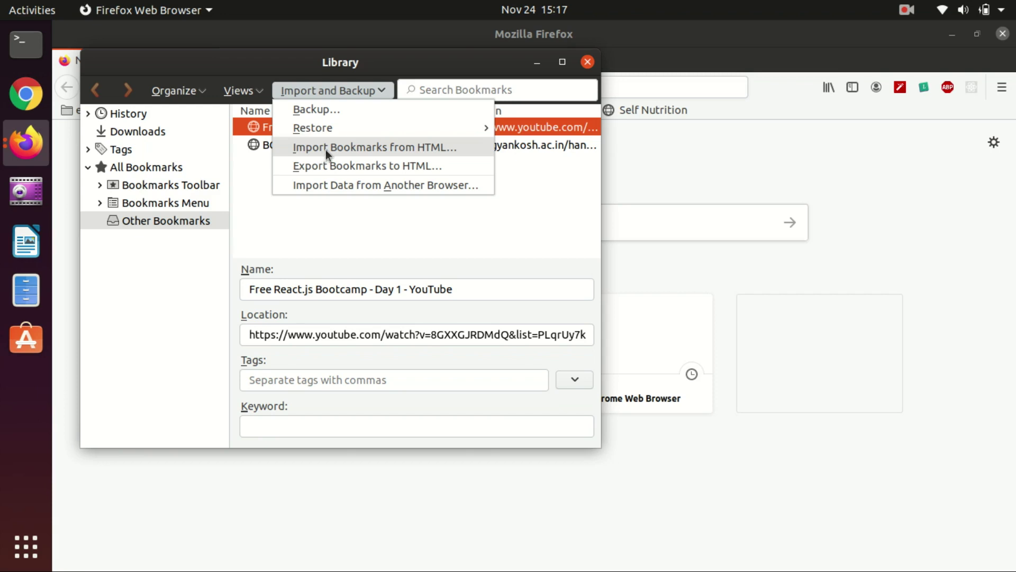
click(589, 65)
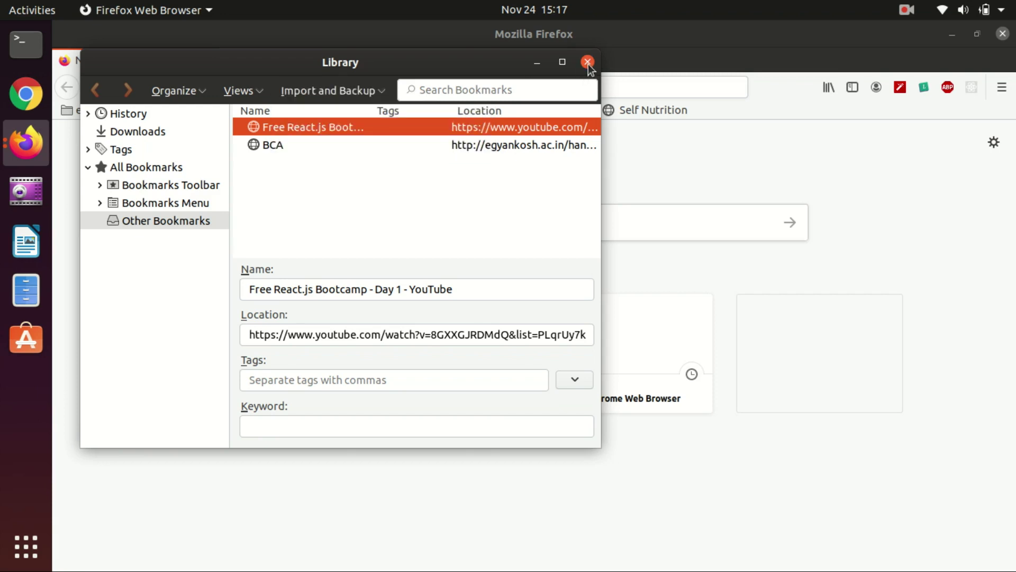
click(588, 64)
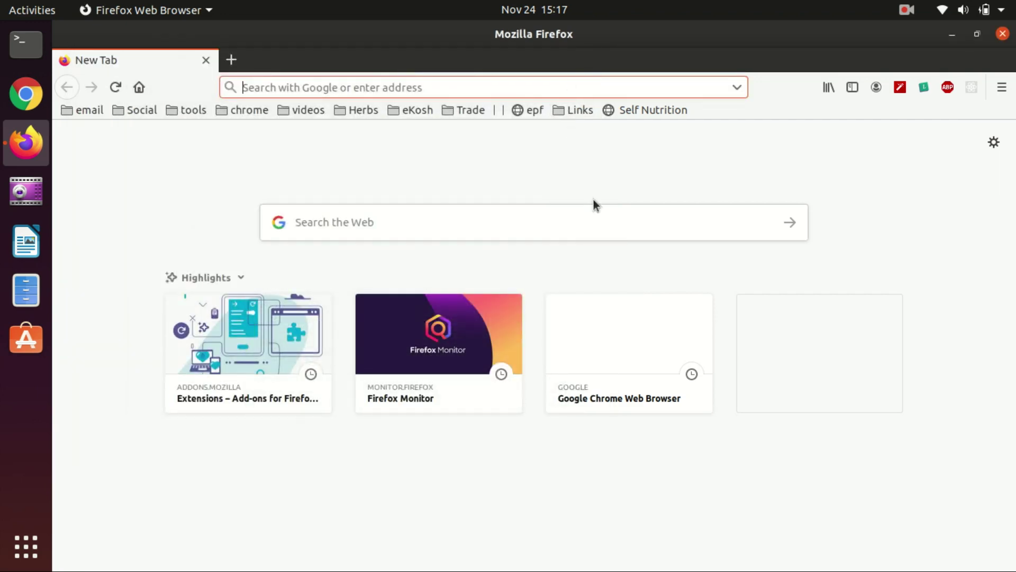
- Open a private browsing window and the bookmark Library, moving the Library down and left
key(ctrl+shift+p)
key(ctrl+shift+o)
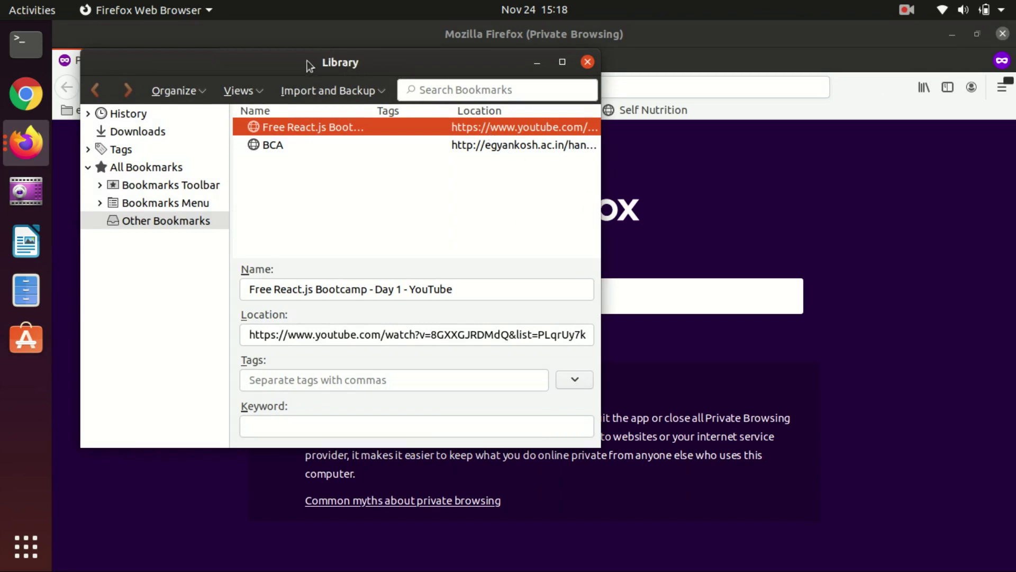
drag(318, 52, 375, 116)
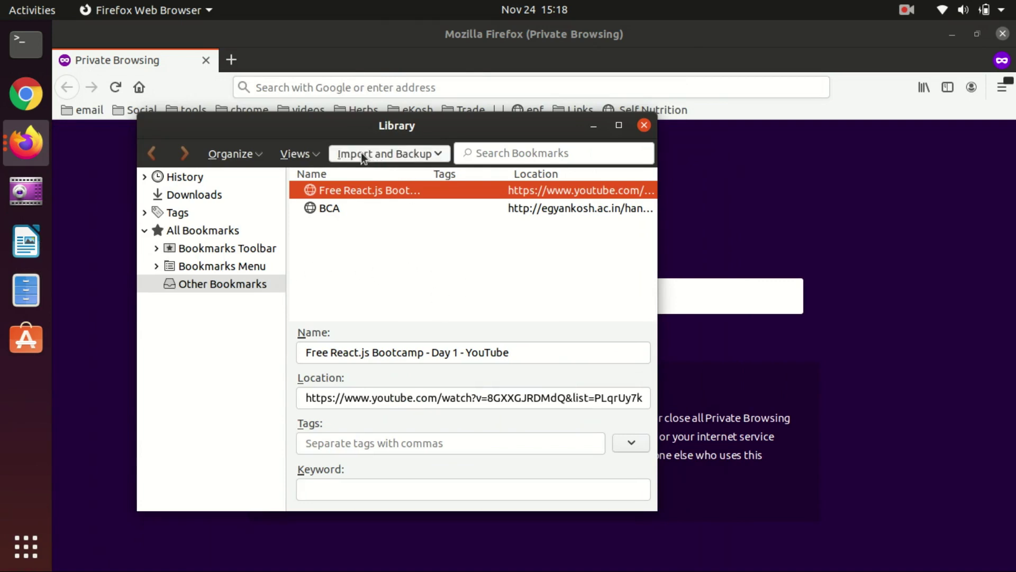
- Start exporting bookmarks to HTML as bookmarks.html, with the Desktop folder as destination
click(438, 158)
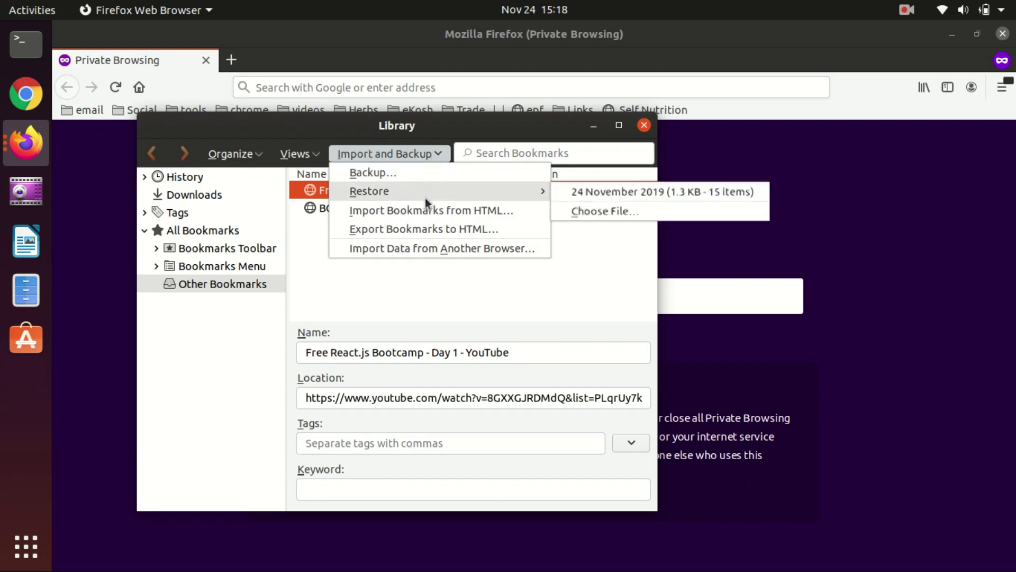
click(462, 230)
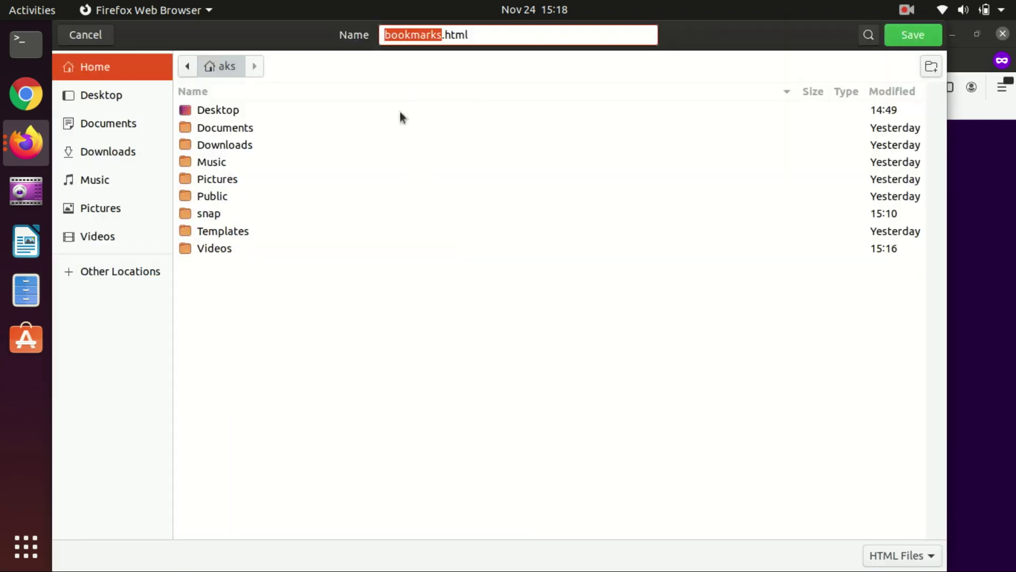
click(211, 106)
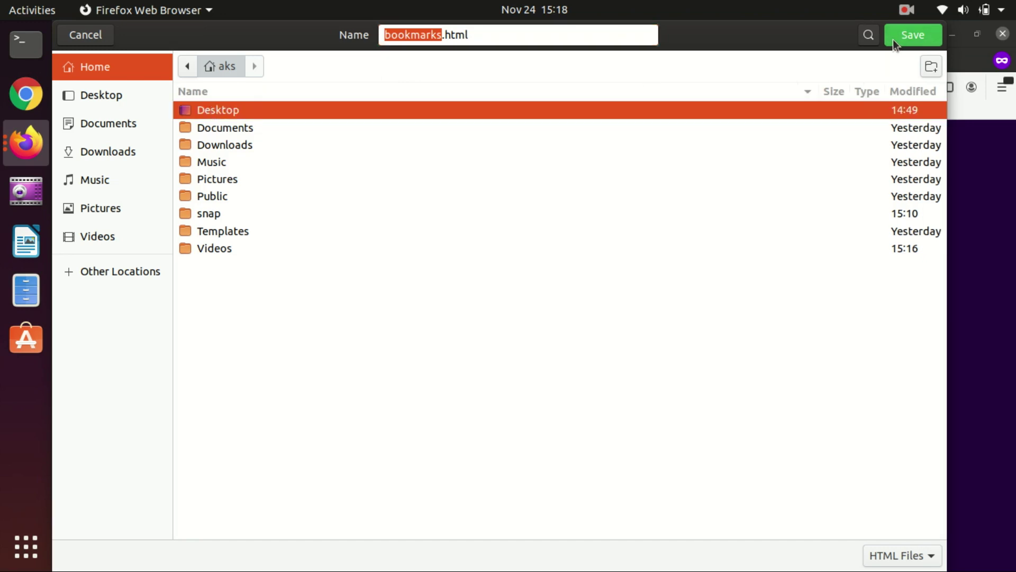
double_click(693, 107)
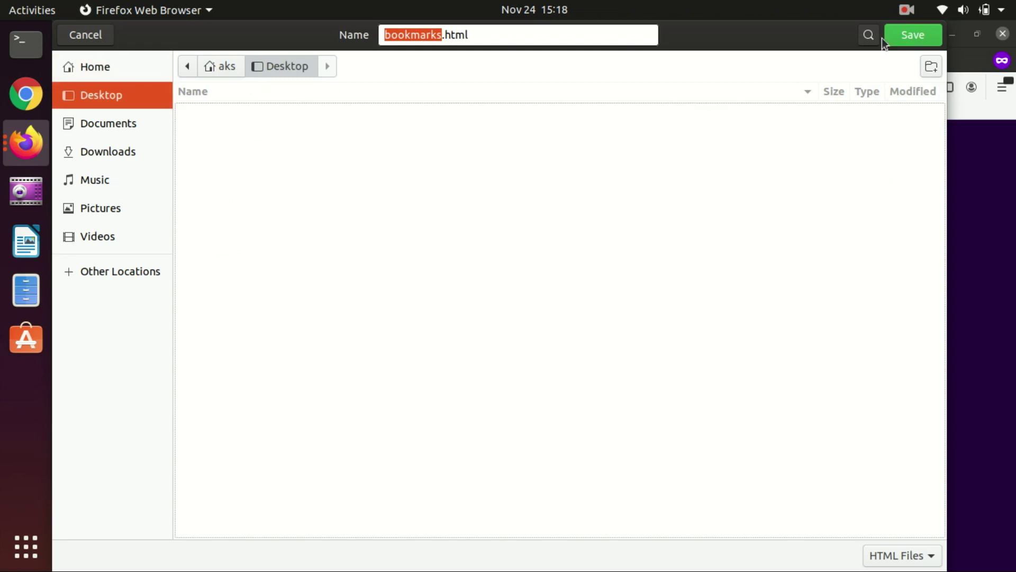
- Save bookmarks.html to the Desktop, close the Library and dismiss the private-window notice
click(901, 42)
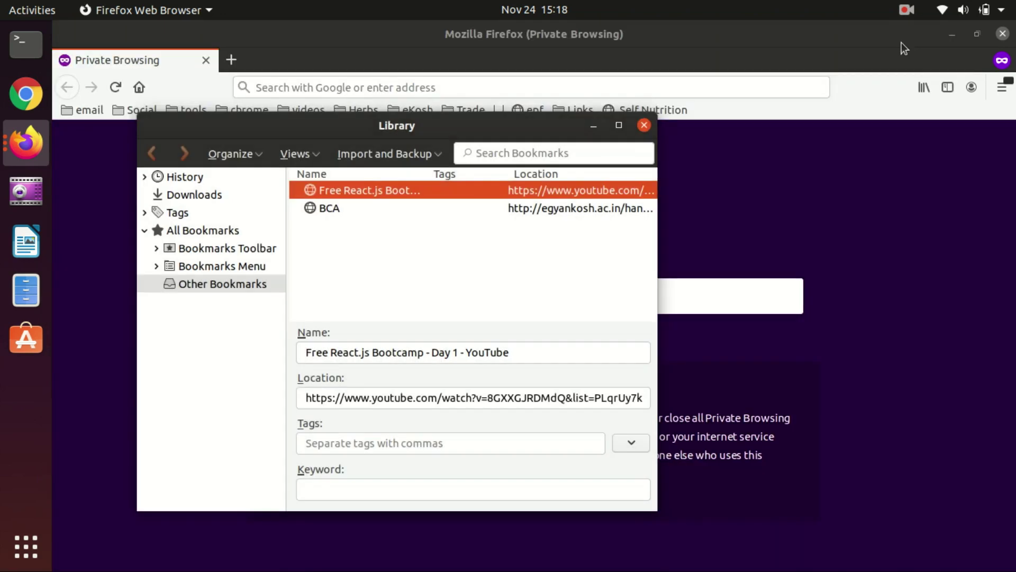
click(644, 126)
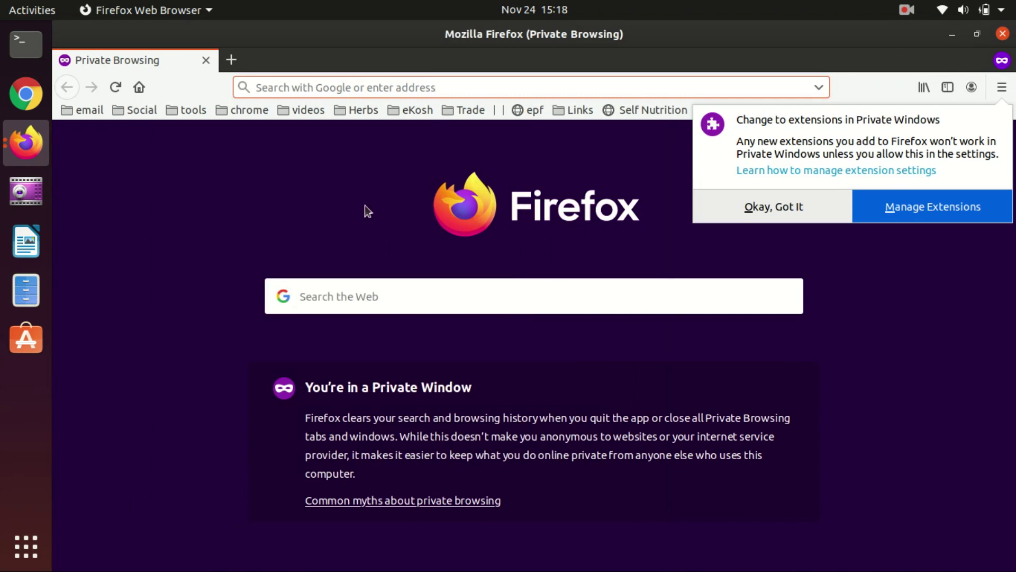
click(741, 212)
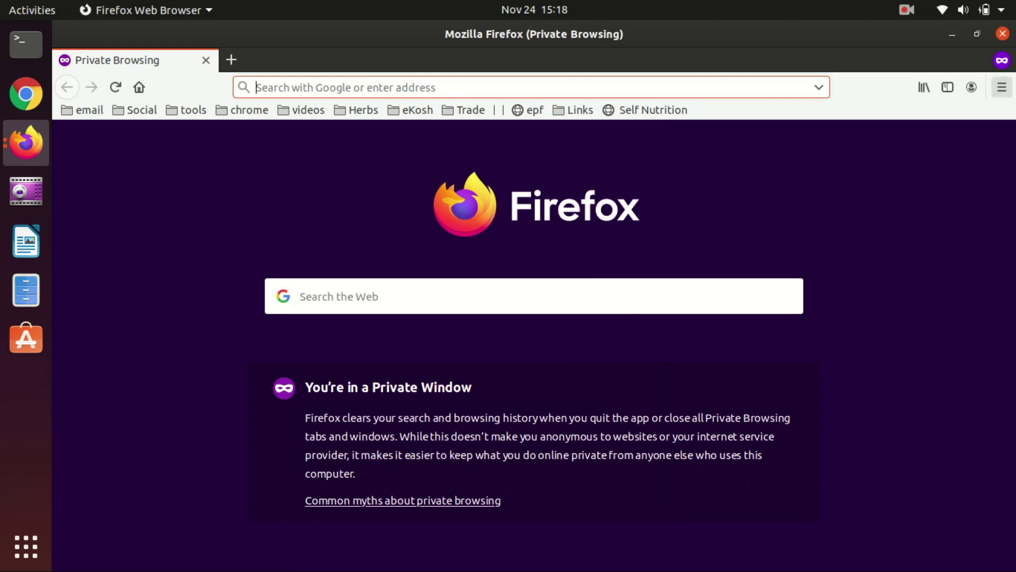
- Close the private browsing window and the remaining Firefox window
click(792, 188)
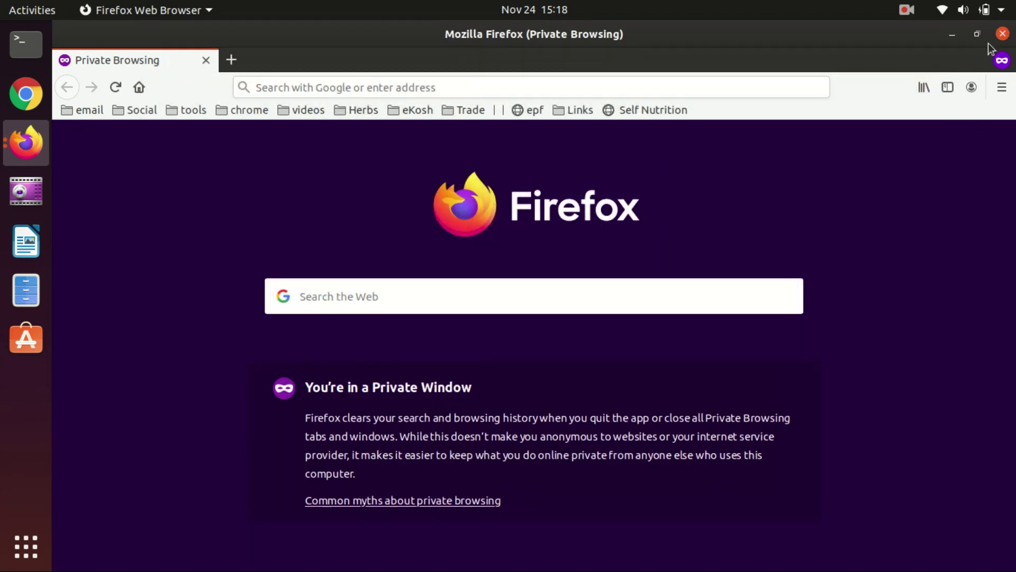
click(1003, 35)
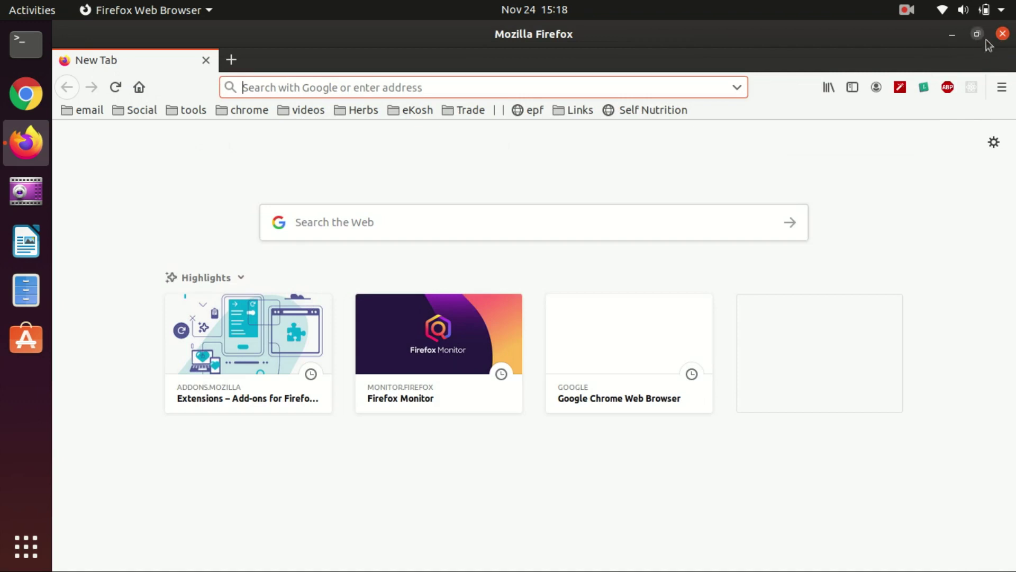
click(1003, 35)
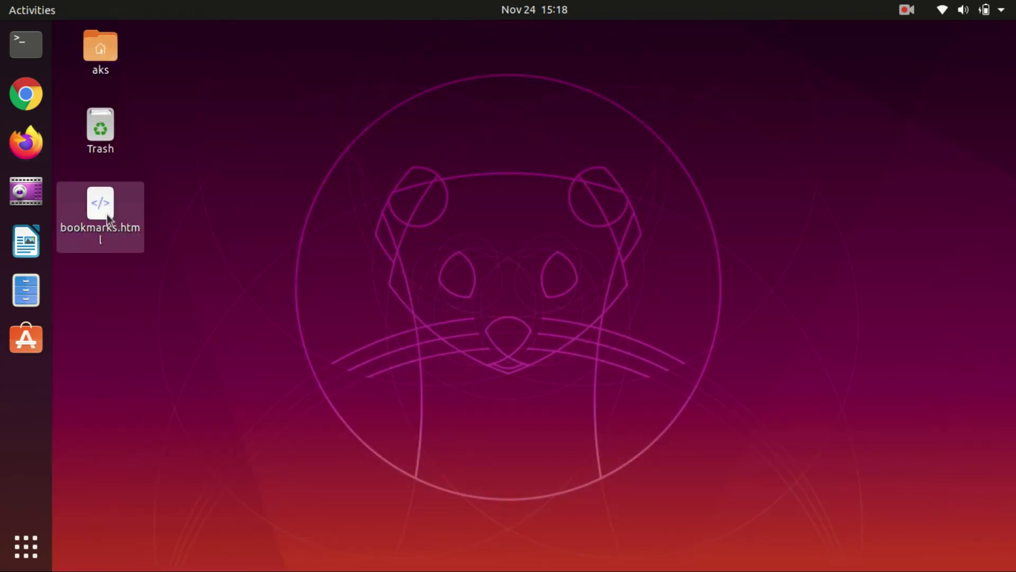
- Move bookmarks.html to the middle of the desktop and launch Google Chrome
drag(106, 213, 396, 214)
click(354, 317)
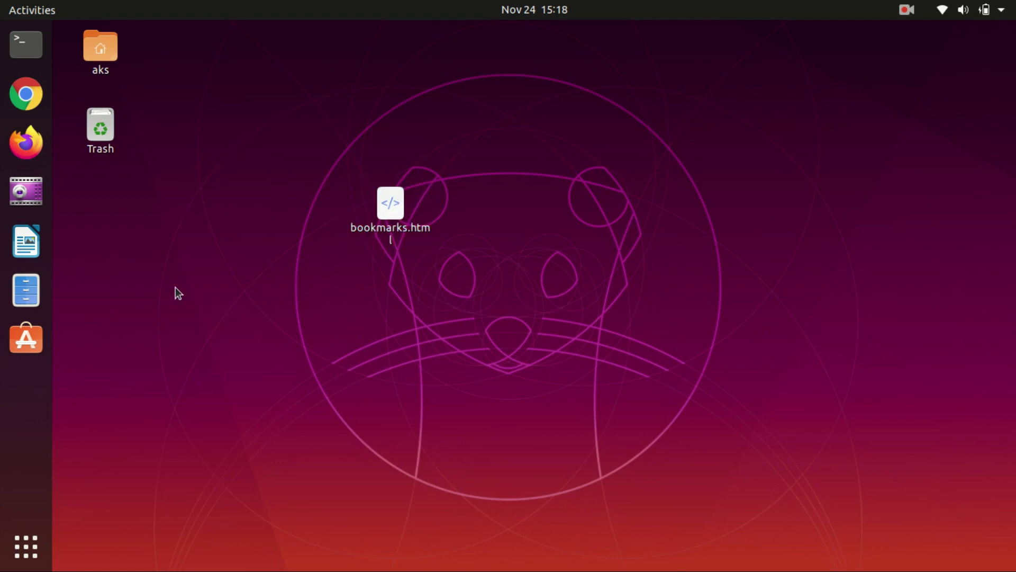
click(27, 94)
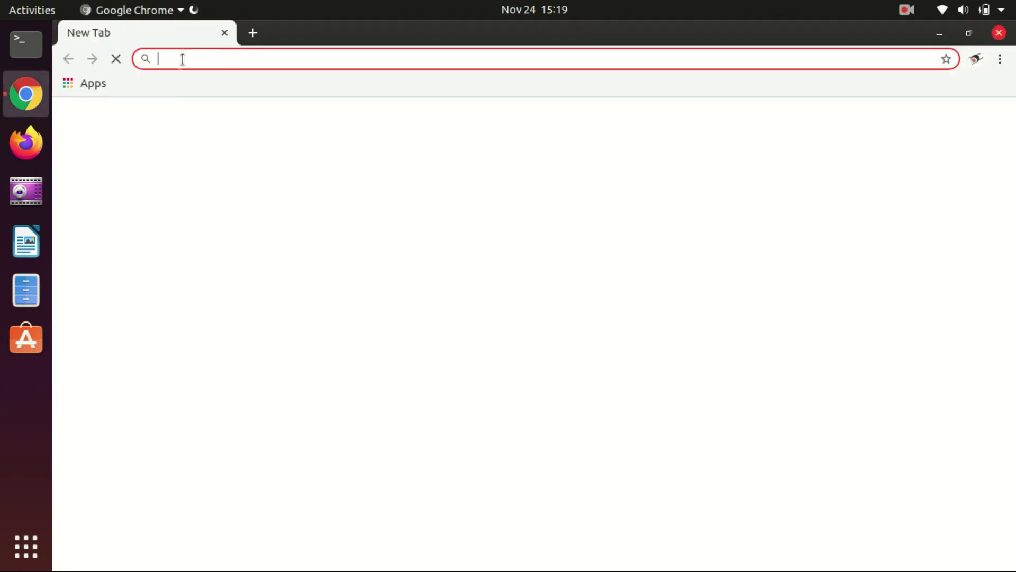
- Import bookmarks.html from the Desktop through Chrome's Import bookmarks and settings
click(1004, 65)
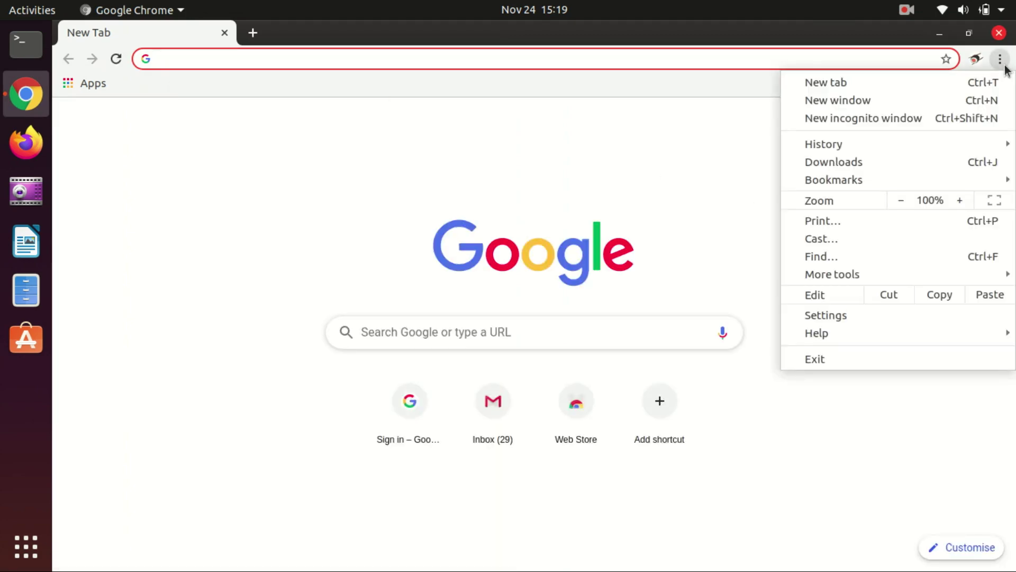
mouse_move(824, 180)
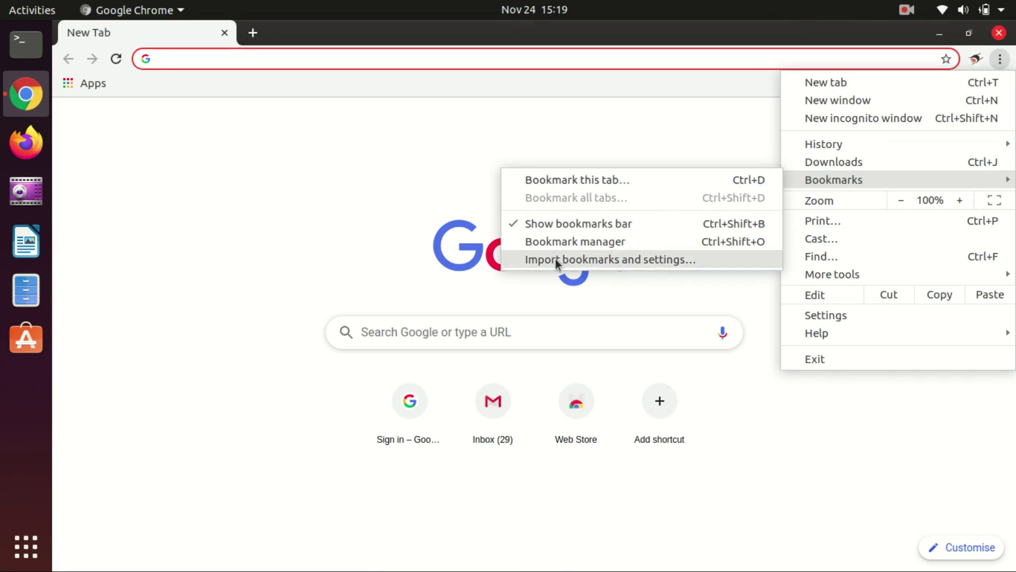
click(638, 262)
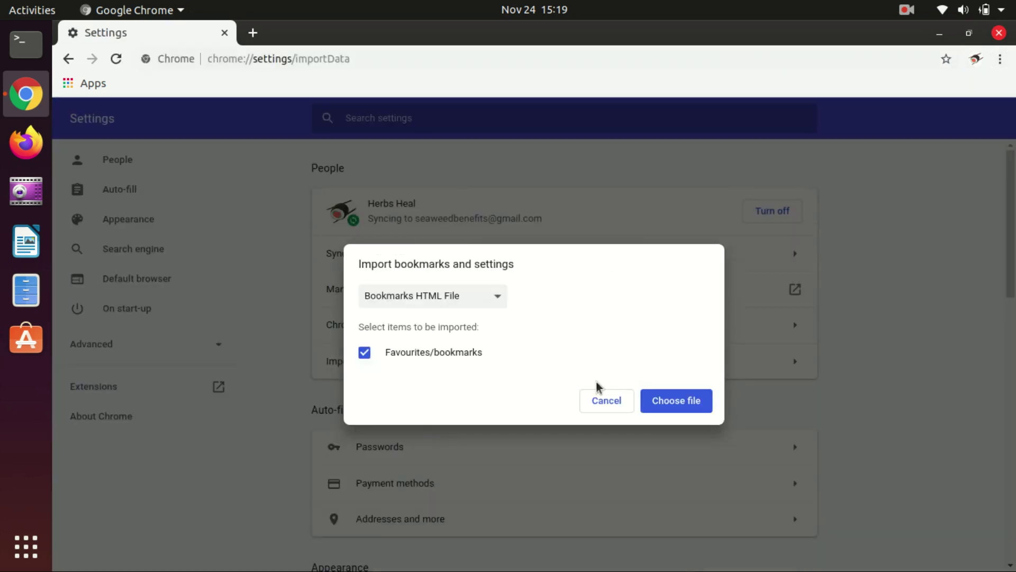
click(676, 405)
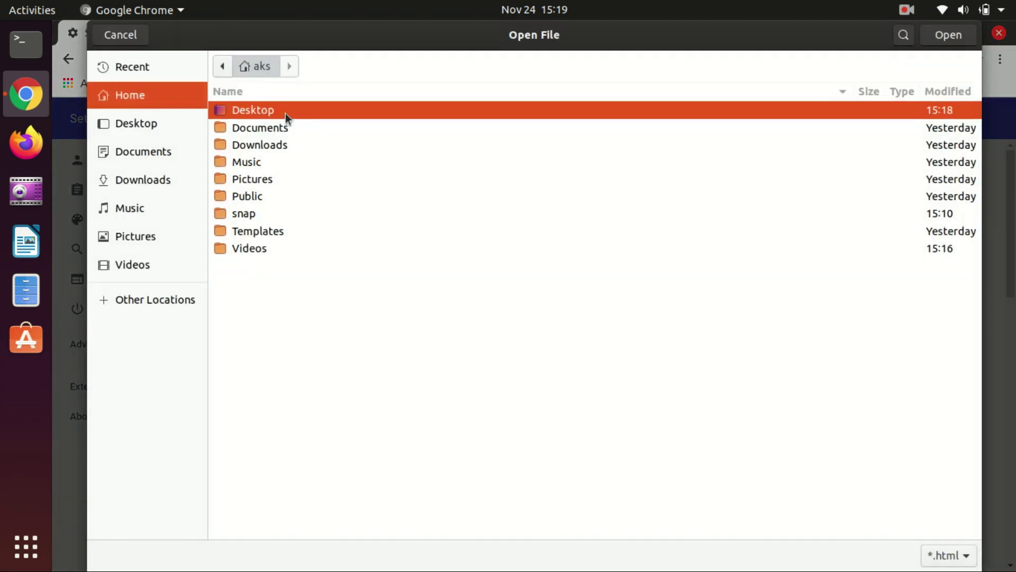
double_click(285, 113)
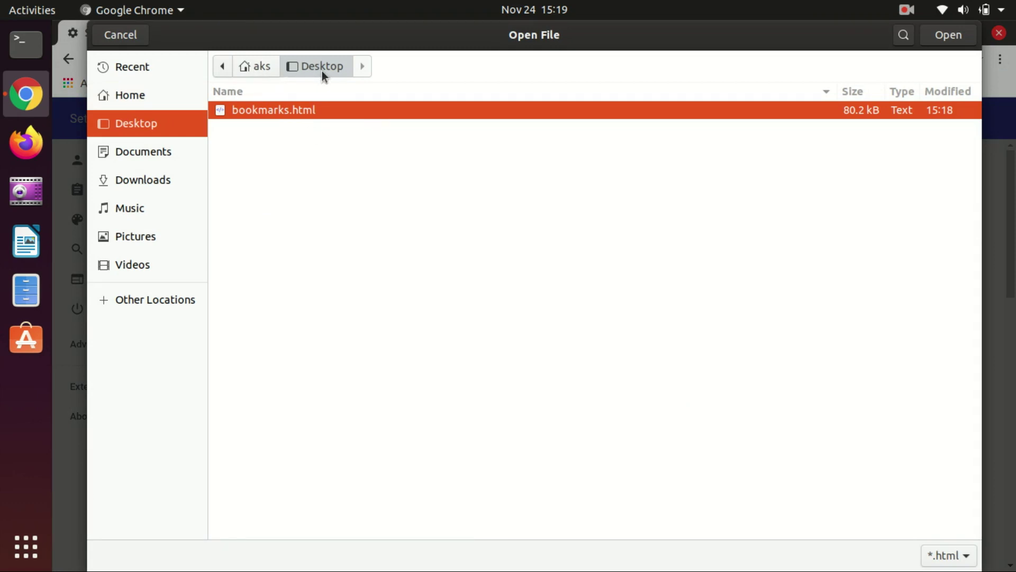
click(949, 35)
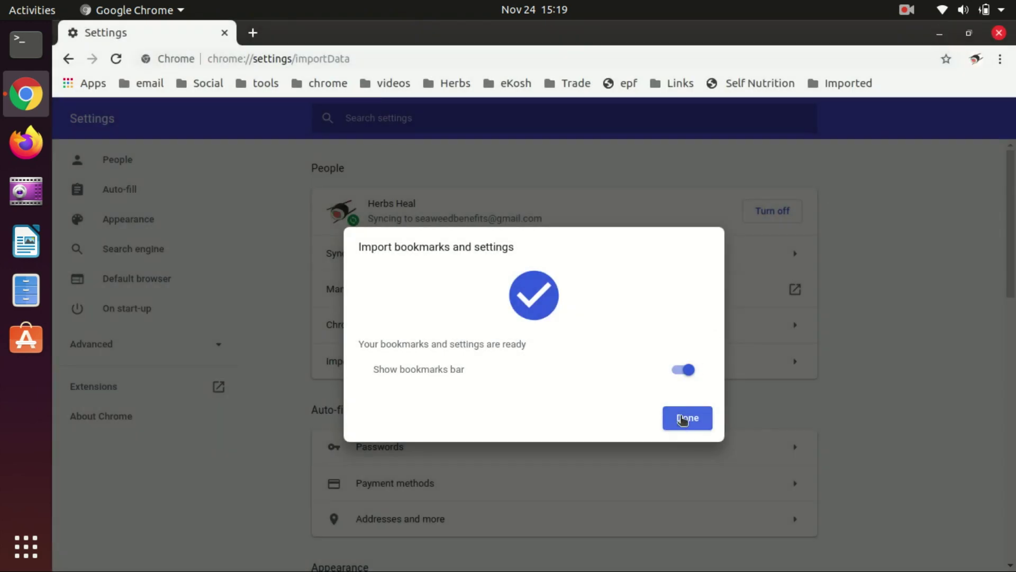
- Finish the import and glance inside the Imported folder on the bookmarks bar
click(683, 419)
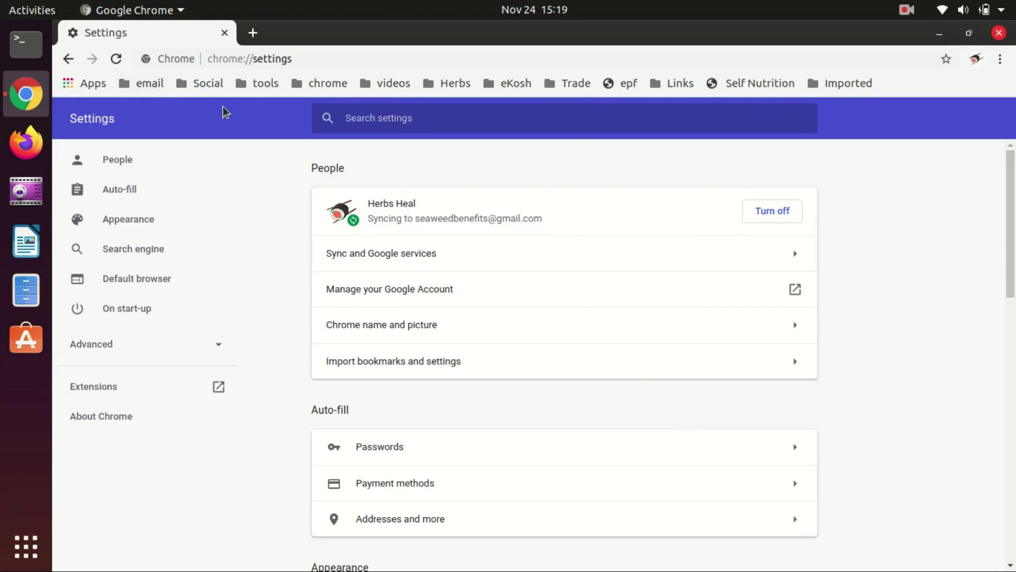
click(849, 87)
click(849, 87)
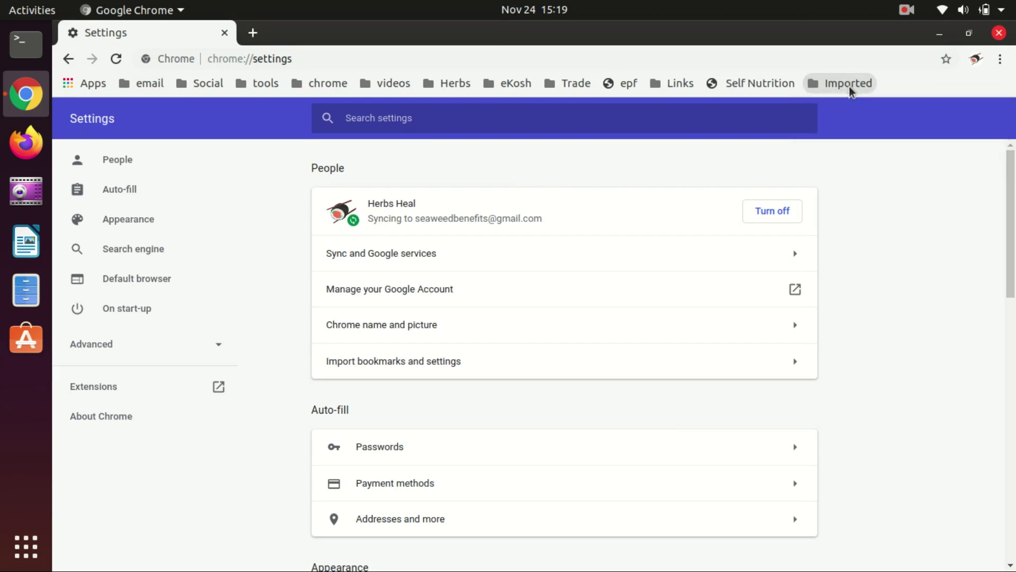
- Delete the Imported folder, then open a new tab and close the Settings tab
right_click(849, 86)
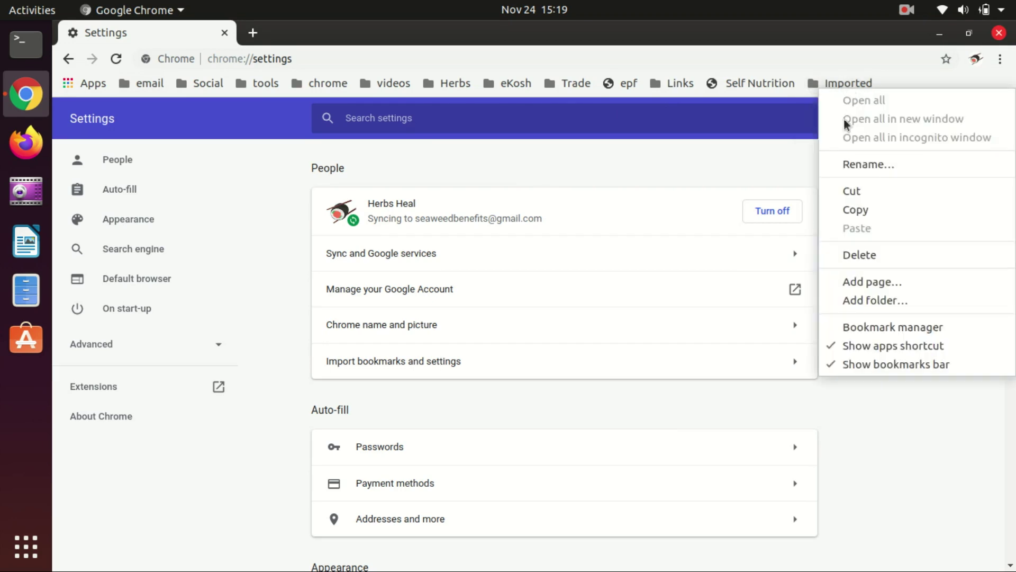
click(850, 255)
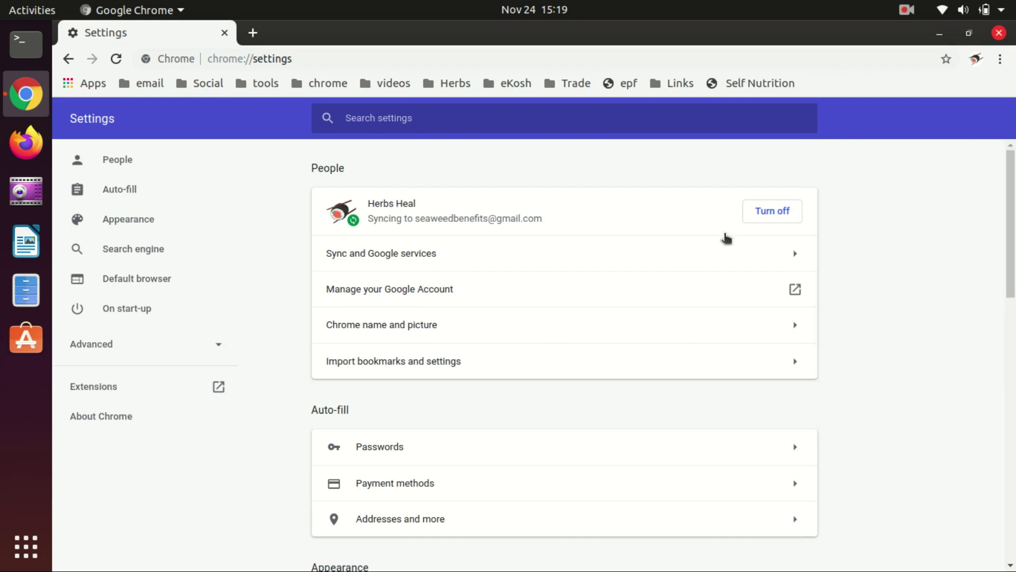
click(247, 38)
click(223, 33)
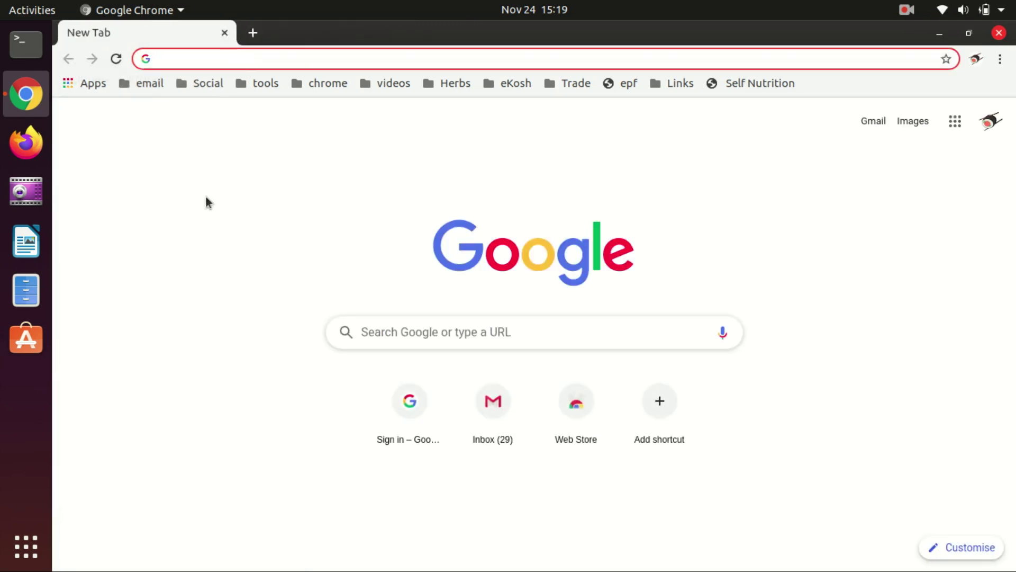